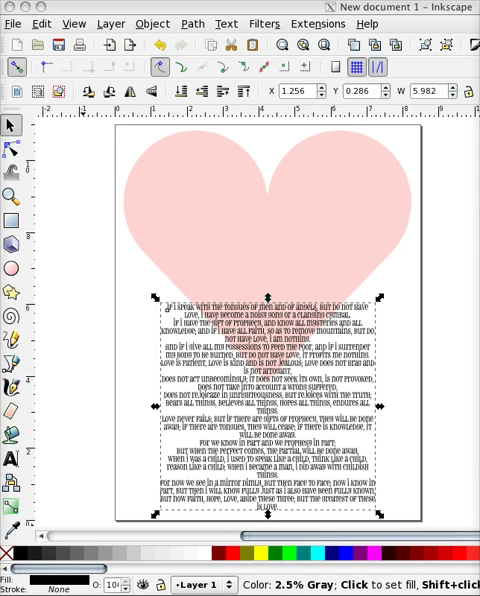
- Select the pale pink heart and add the flowed poem text to the selection
left_click(339, 234)
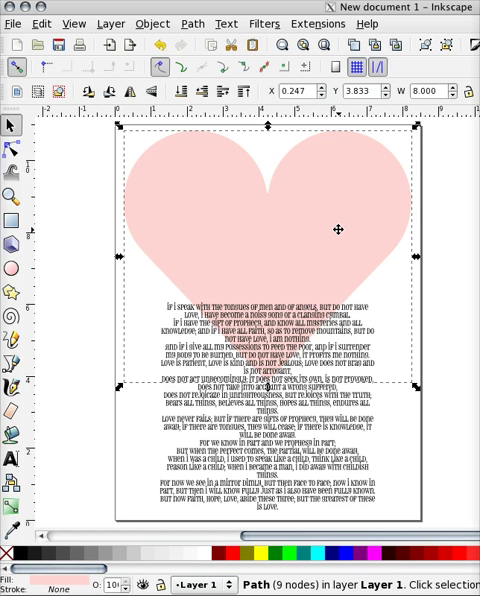
left_click(338, 451, "shift")
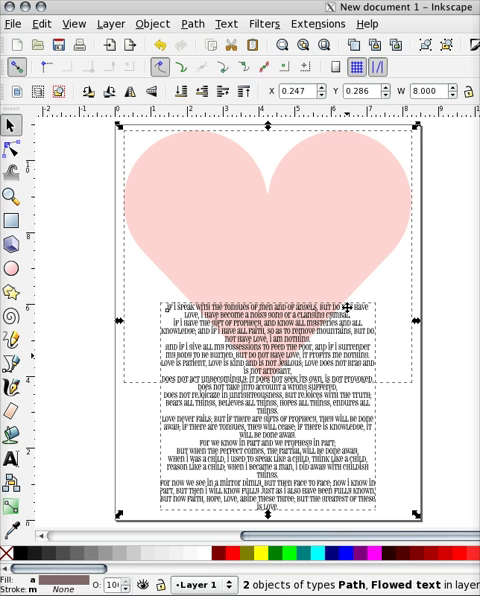
- Apply Text > Flow into Frame so the poem fills the pink heart as linked flowed text
left_click(226, 24)
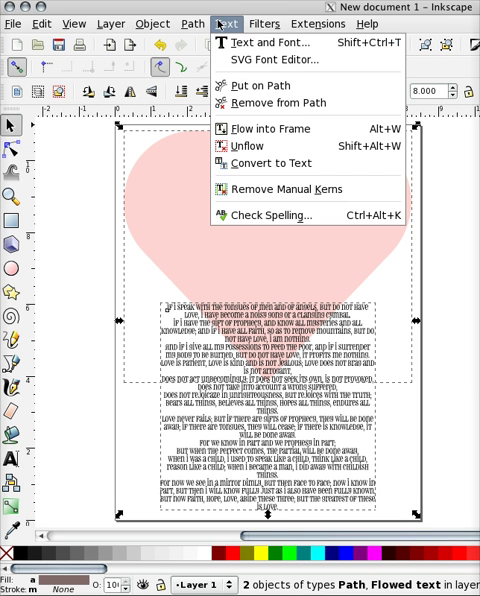
left_click(295, 131)
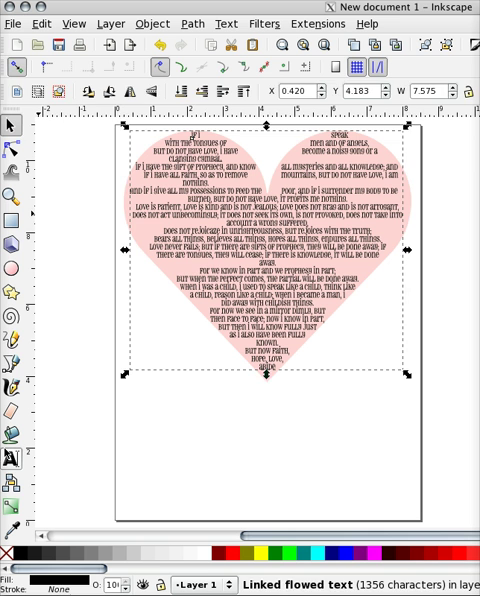
- Select all of the poem text inside the heart with the Text tool
left_click(11, 457)
left_click(195, 362)
left_click(217, 247)
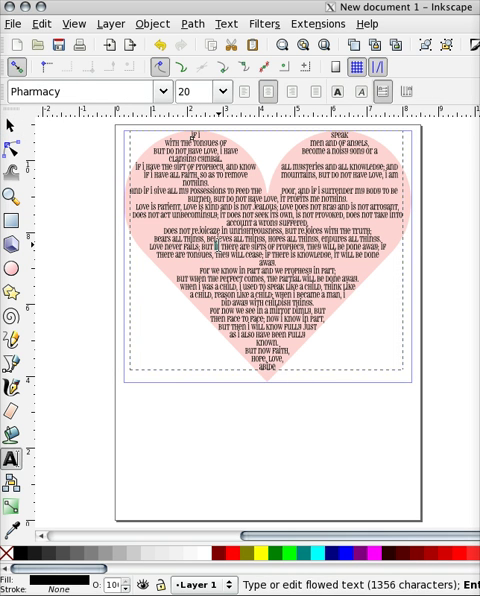
left_click(217, 247)
key("ctrl+a")
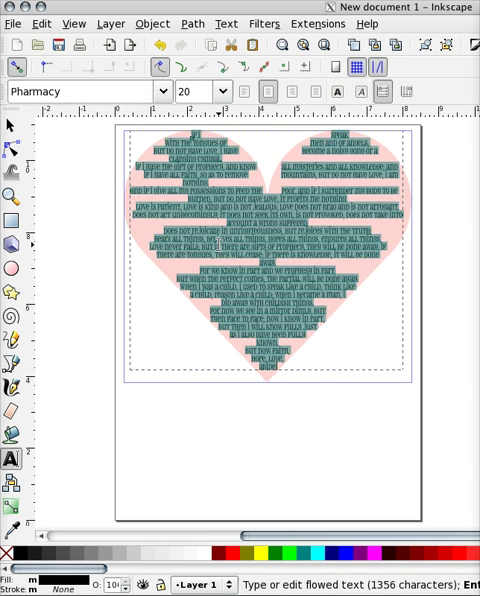
- Try left alignment, restore centered alignment, then zoom to fit the heart
left_click(245, 91)
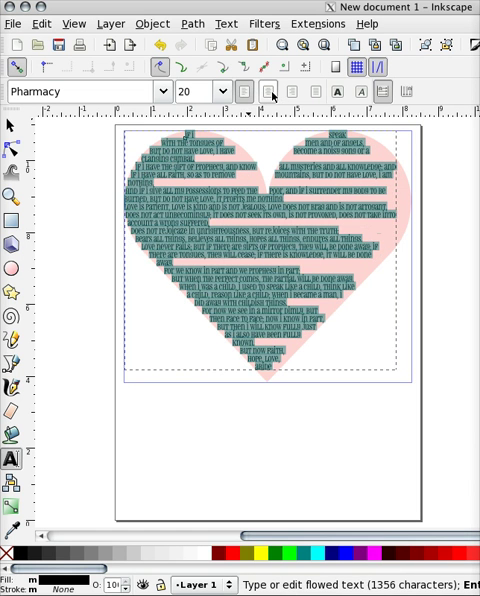
left_click(272, 93)
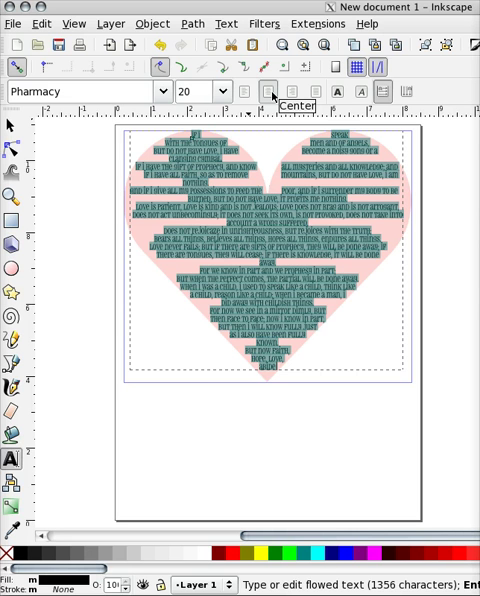
left_click(9, 124)
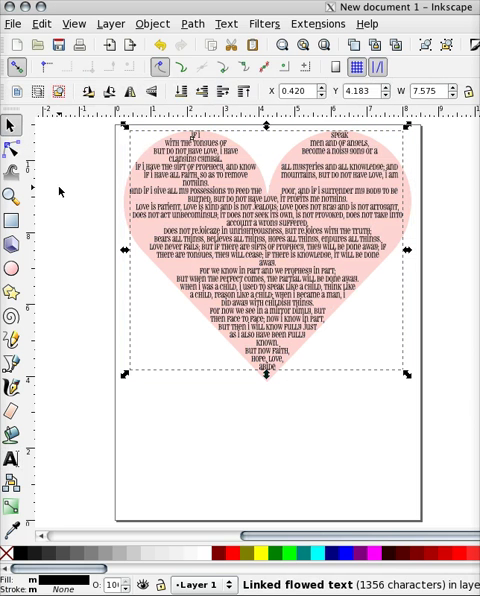
left_click(282, 45)
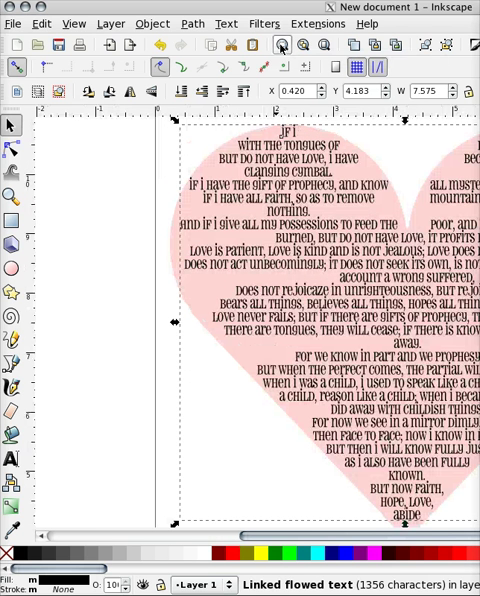